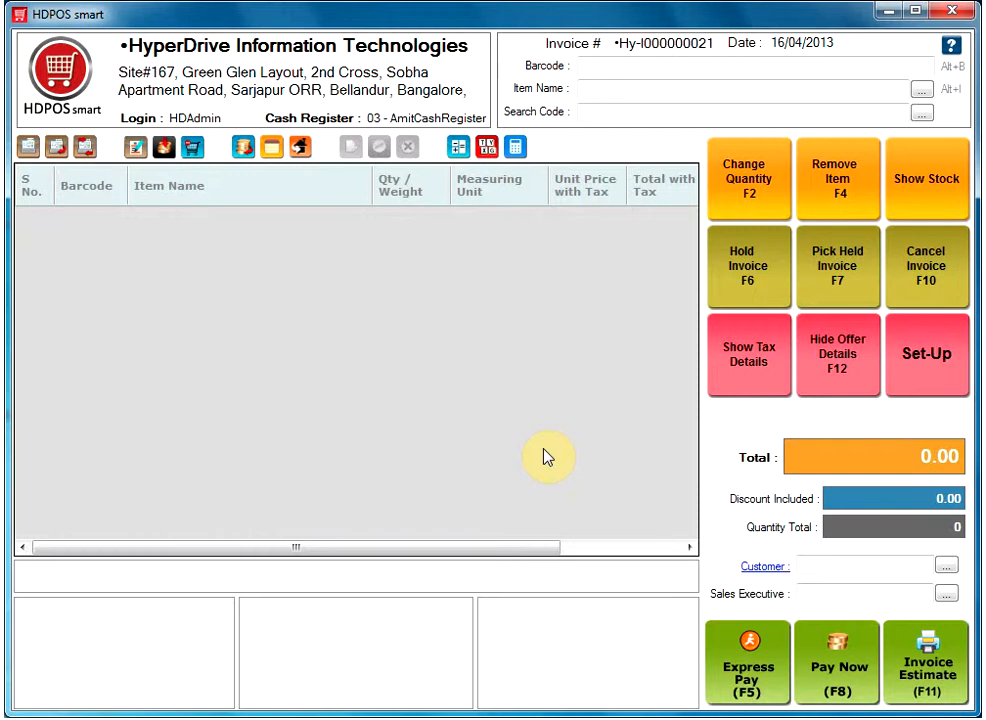
# - Open the purchase return manager in the set-up area and start a new purchase return
pyautogui.click(925, 385)
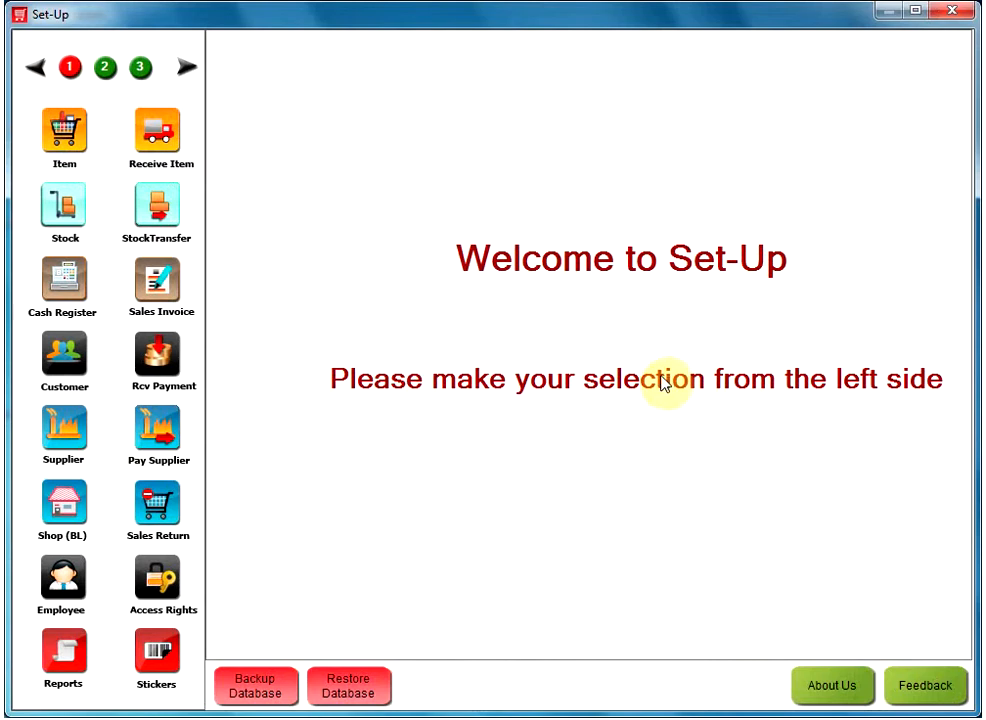
pyautogui.click(106, 70)
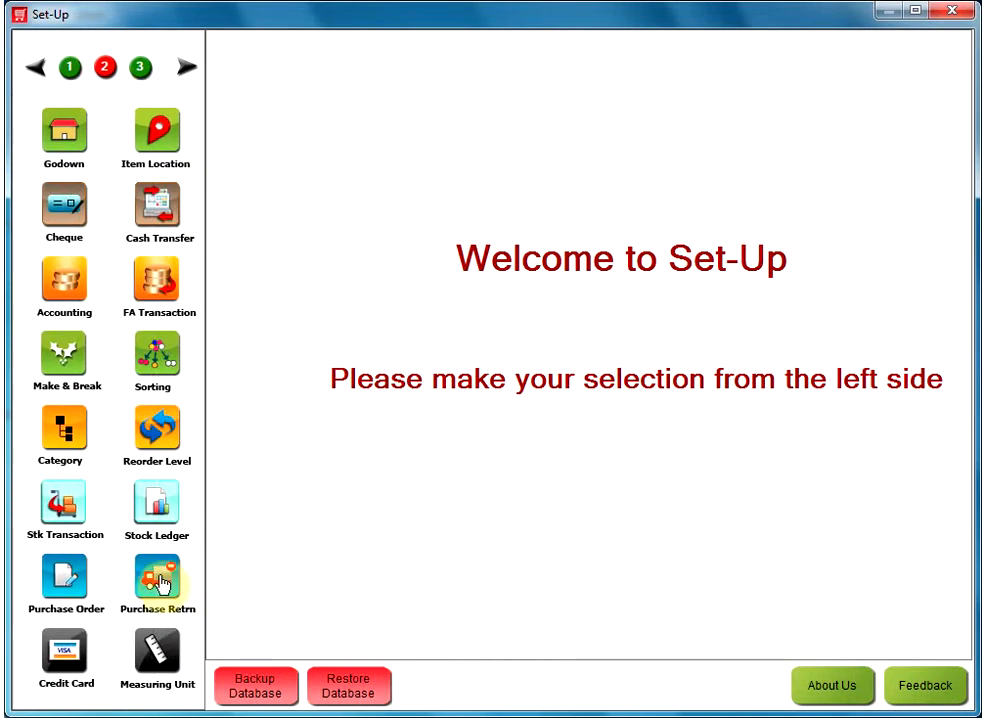
pyautogui.click(160, 583)
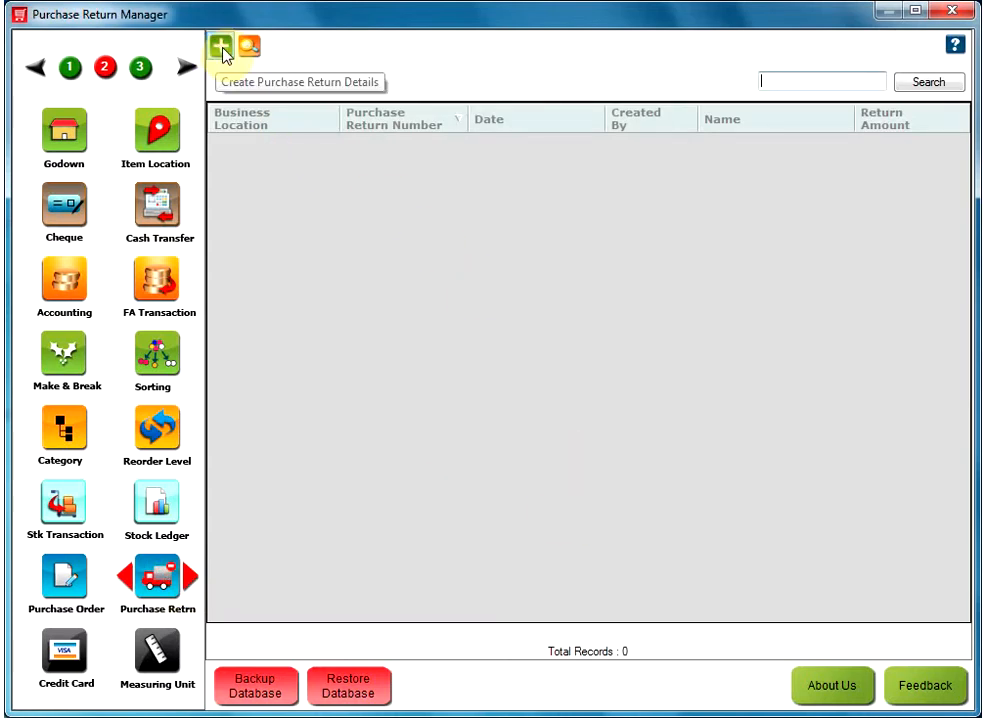
pyautogui.click(222, 49)
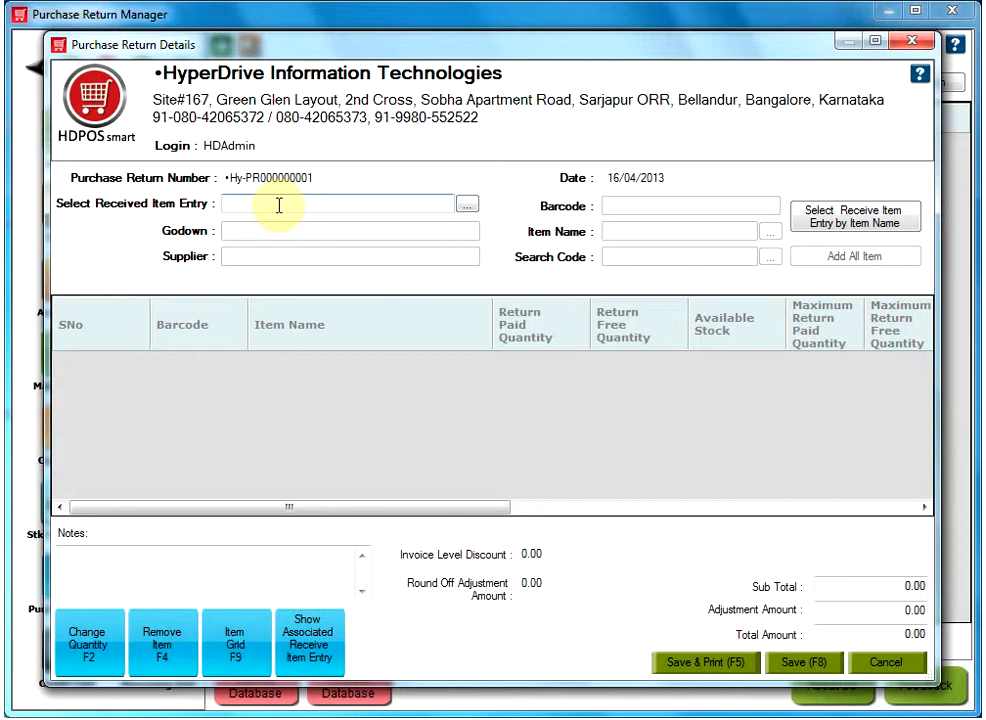
# - Select the received item entry dated 16/04/2013 10:16 AM, from the Ballendur godown, as the basis for the return
pyautogui.press('Down')
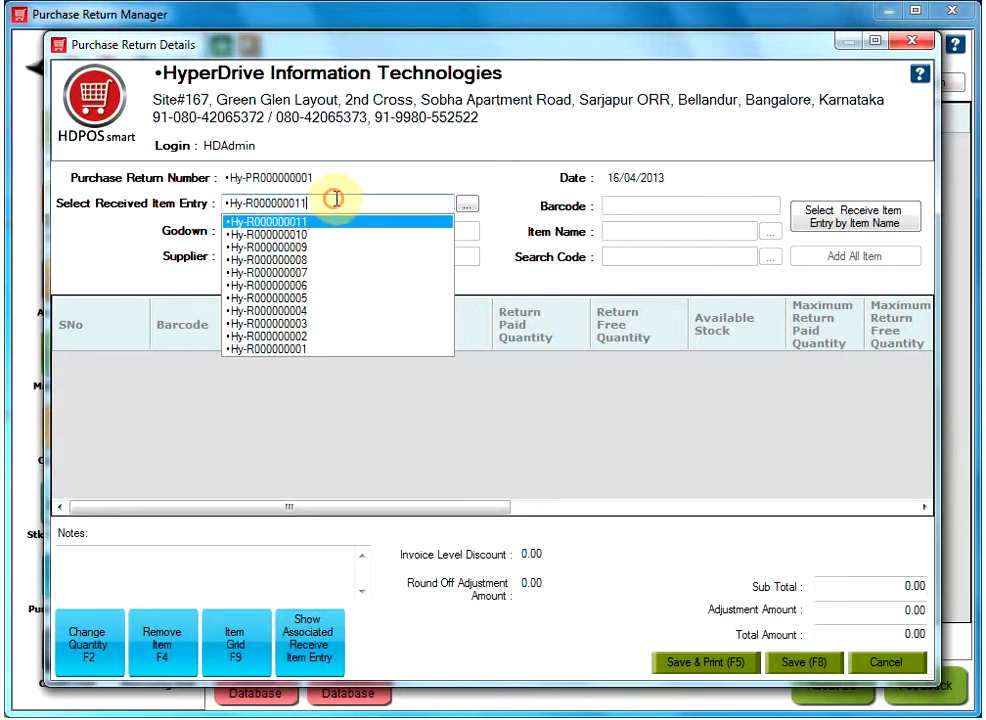
pyautogui.click(466, 204)
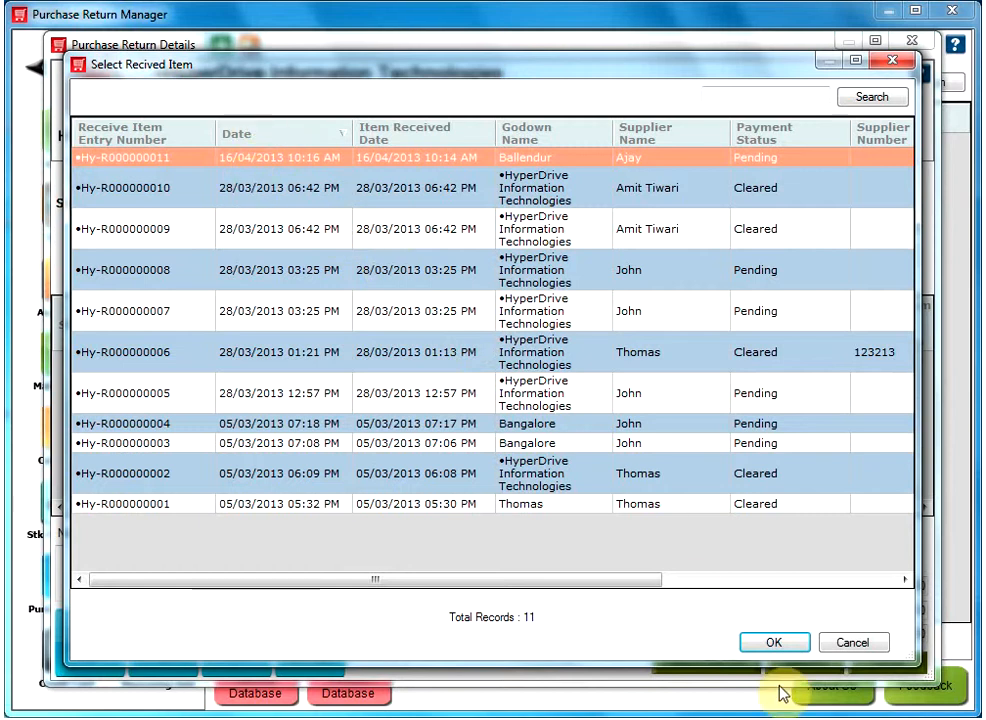
pyautogui.click(773, 642)
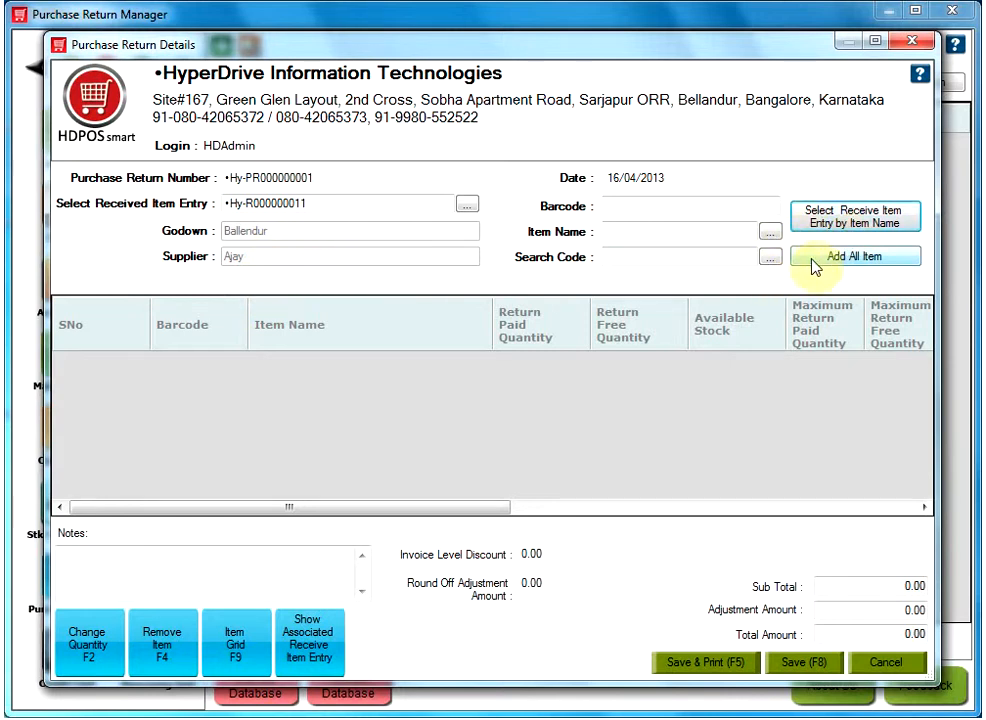
# - Look up received item entries by the item name colgate and browse the matching entries
pyautogui.click(865, 226)
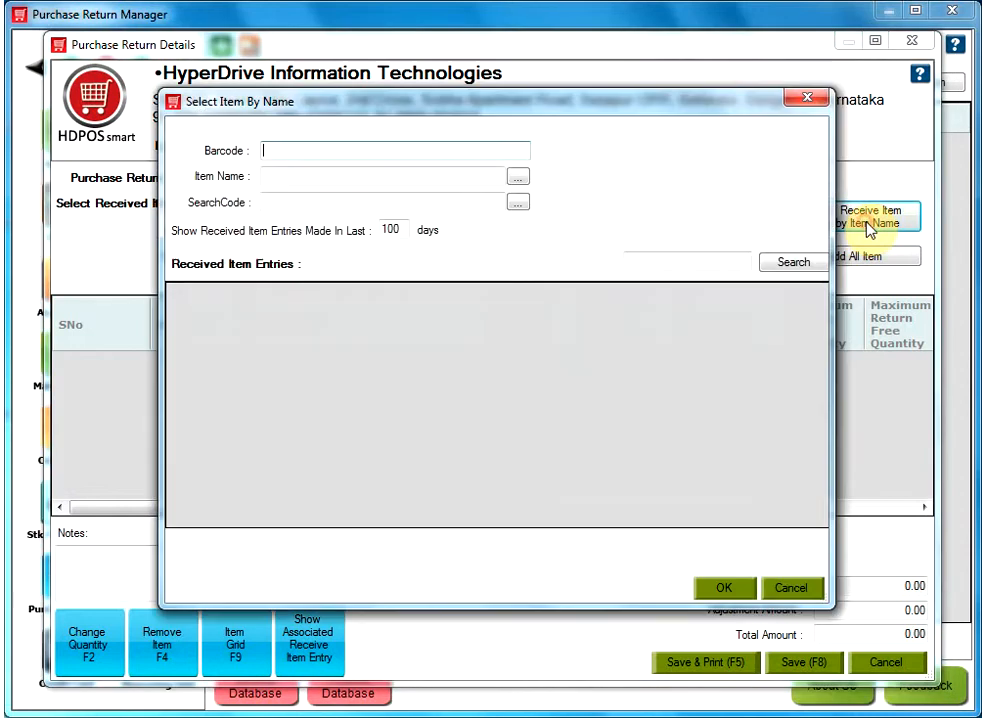
pyautogui.click(381, 175)
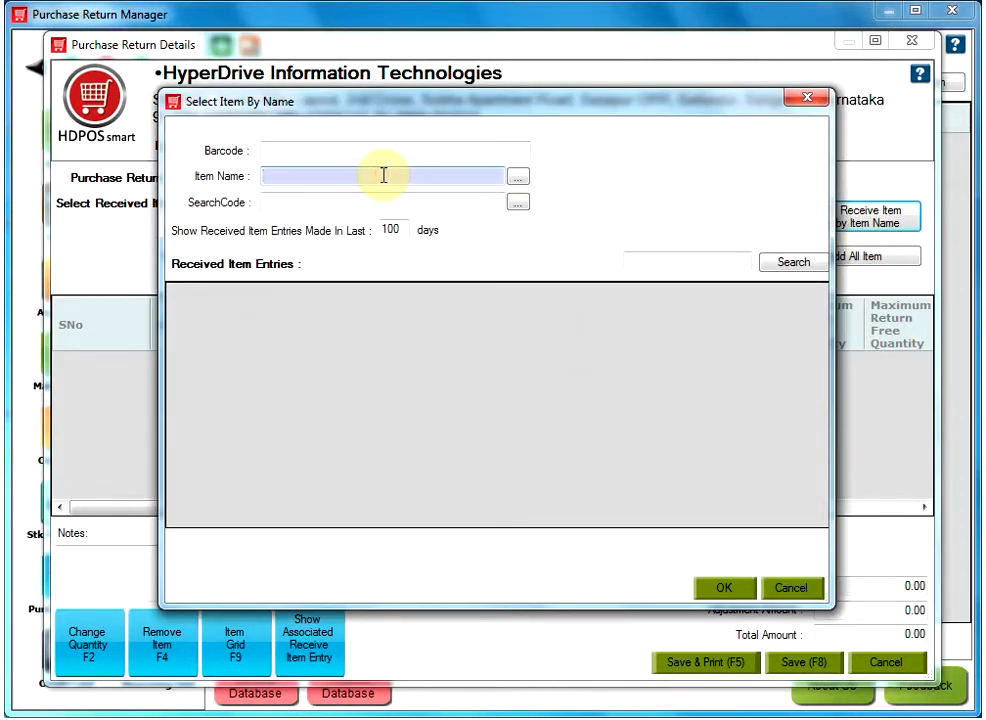
pyautogui.write('colgate')
pyautogui.press('Down')
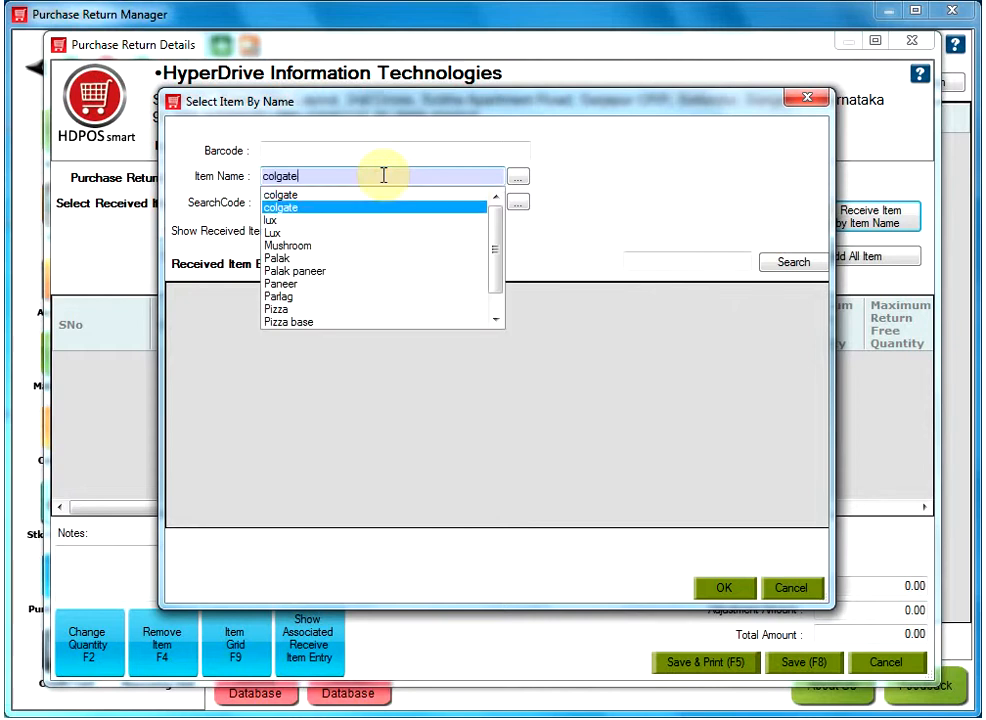
pyautogui.press('Return')
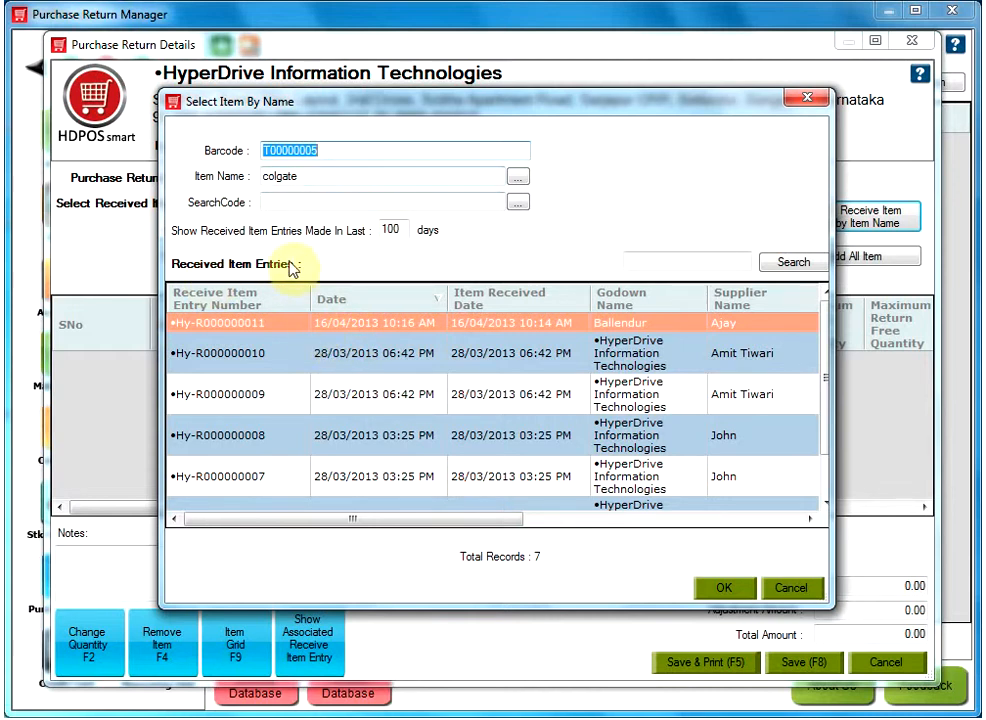
pyautogui.click(319, 357)
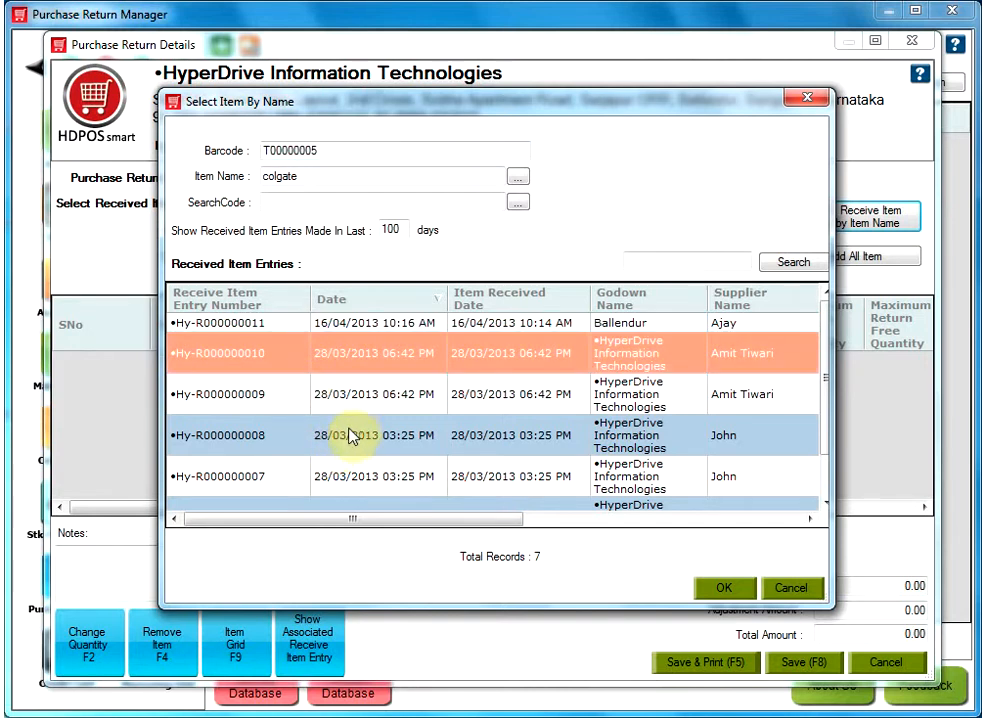
pyautogui.scroll(-1, 352, 455)
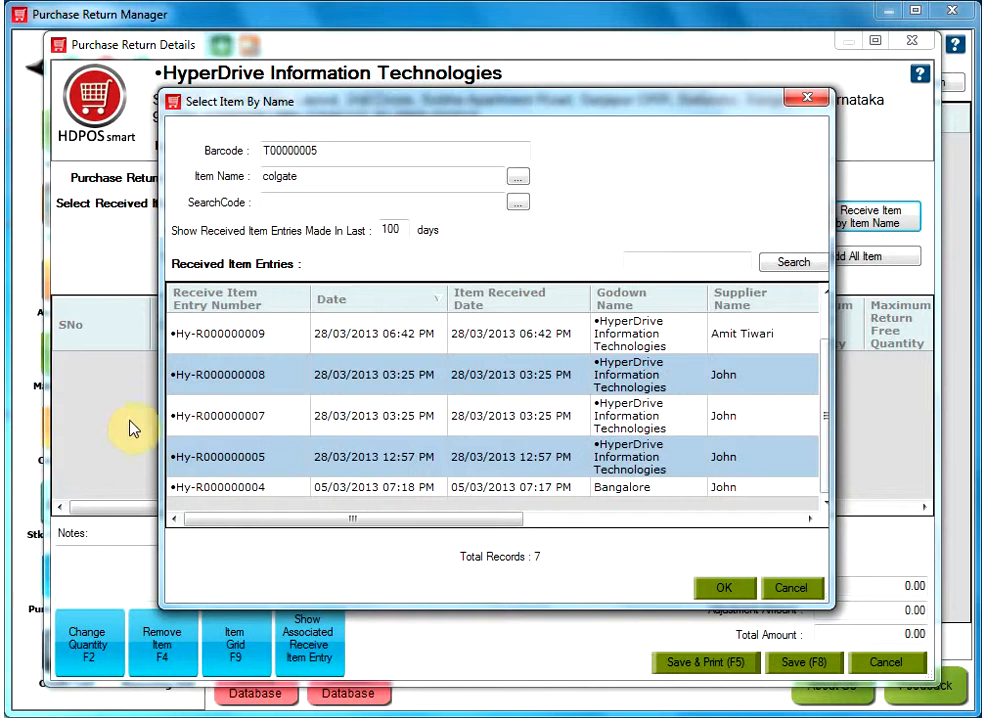
# - Restrict the colgate received item entries to the last 5 days and close the lookup without choosing one
pyautogui.doubleClick(395, 229)
pyautogui.write('5')
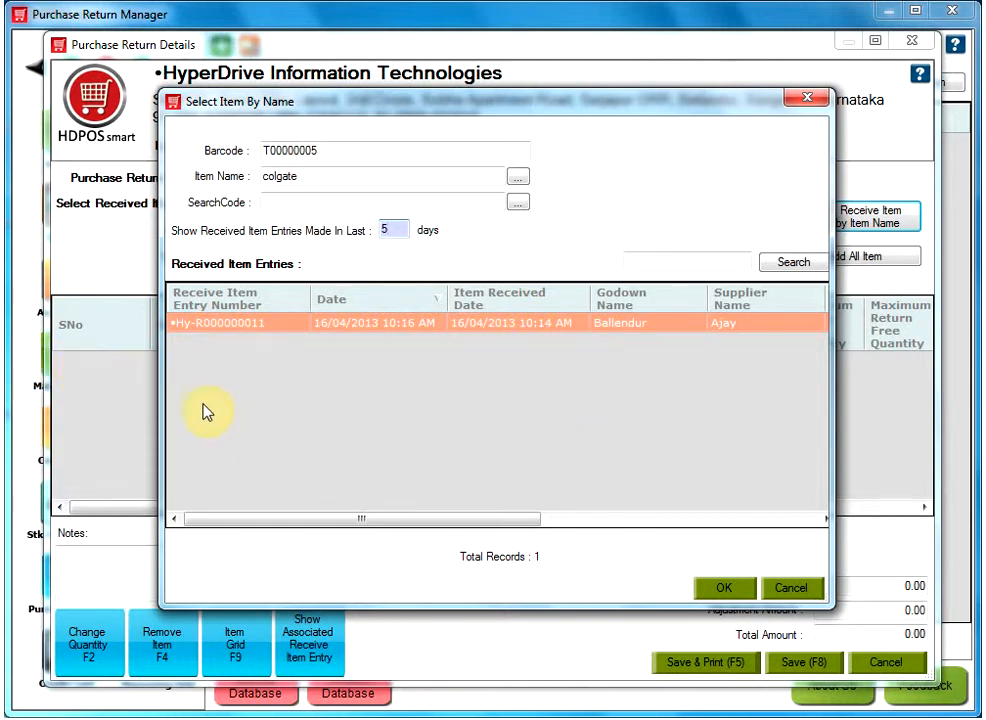
pyautogui.click(822, 100)
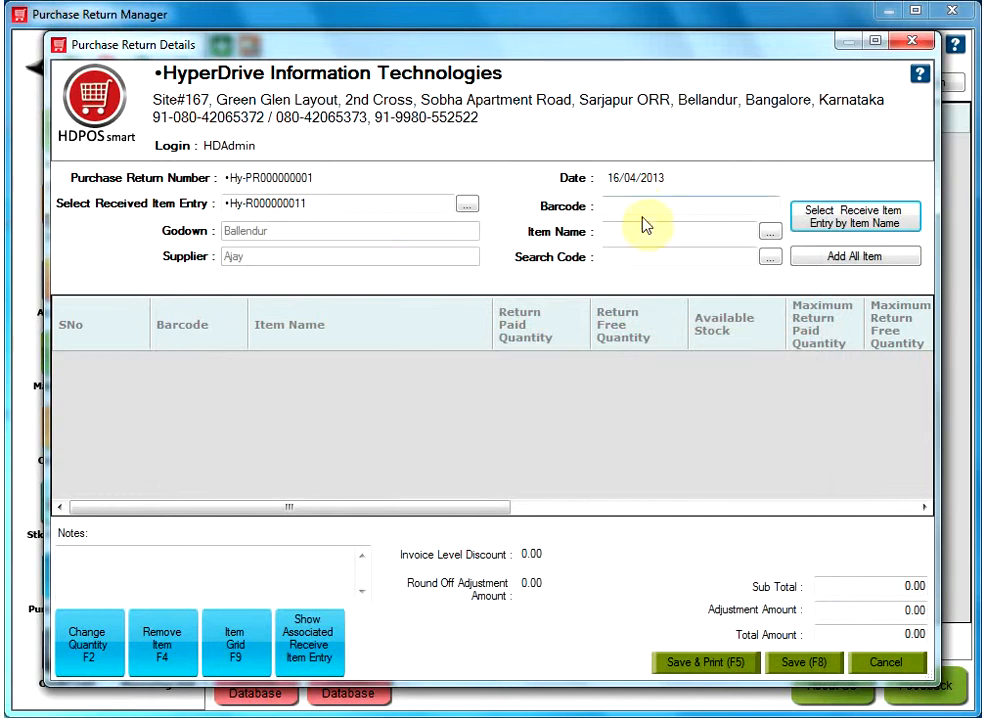
pyautogui.click(637, 209)
pyautogui.click(628, 229)
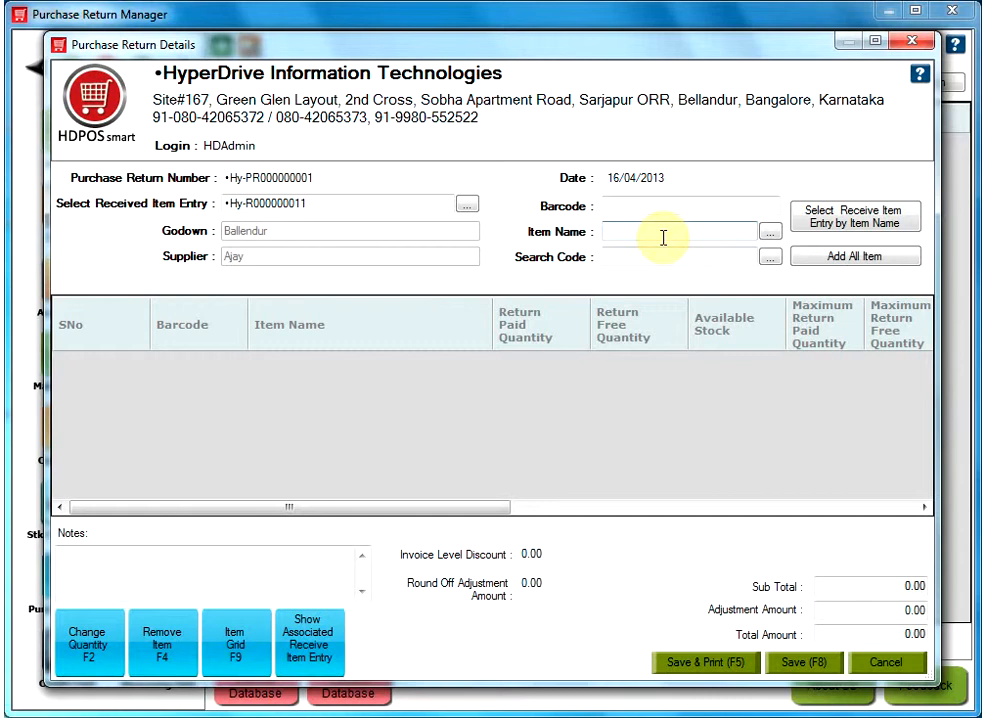
pyautogui.click(643, 206)
pyautogui.click(640, 233)
pyautogui.click(637, 255)
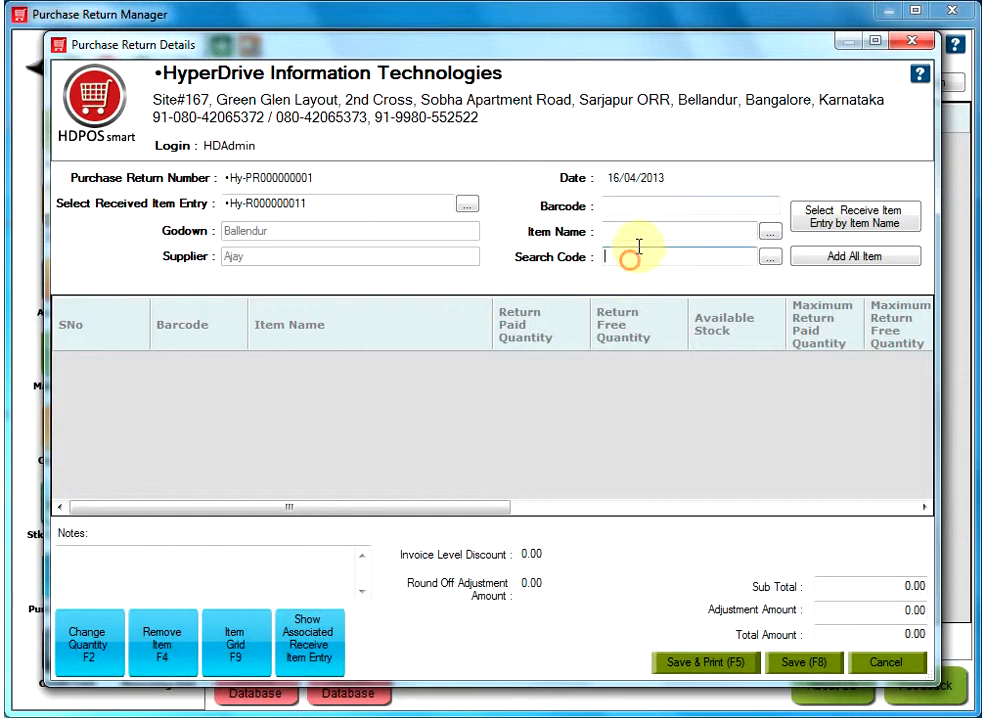
# - Add the item colgate to the purchase return by its item name
pyautogui.click(647, 233)
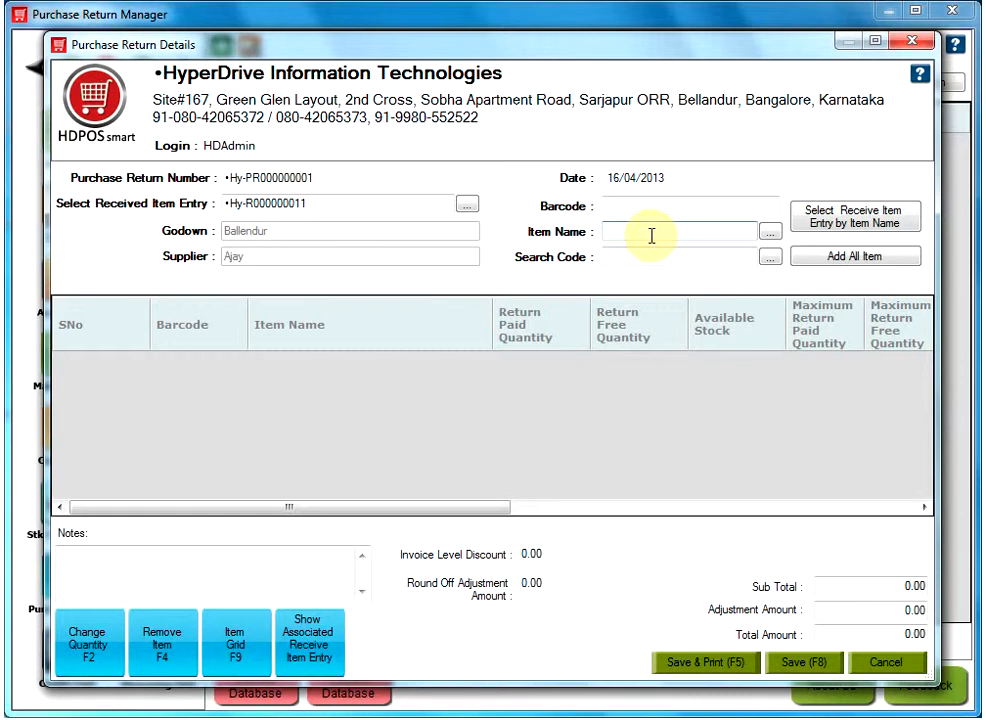
pyautogui.write('colgate')
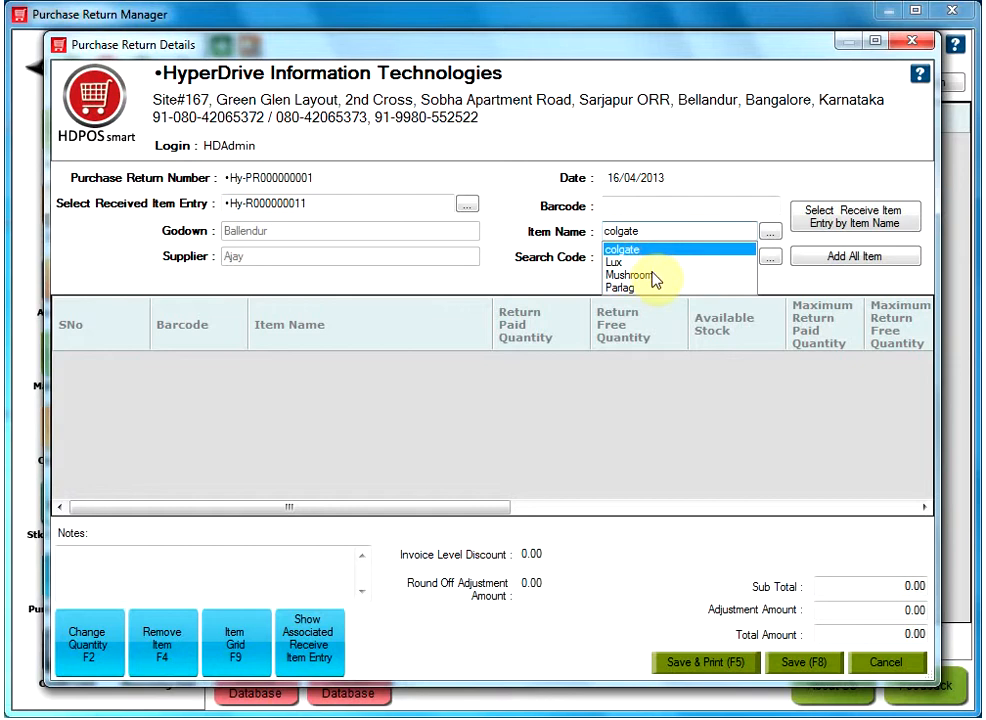
pyautogui.click(773, 234)
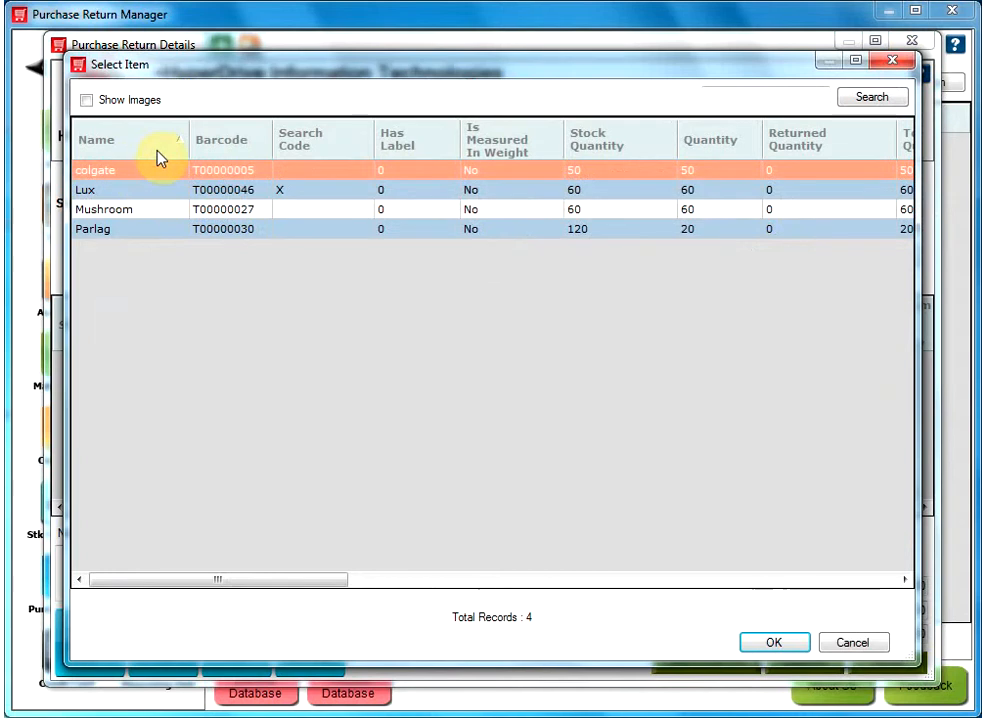
pyautogui.click(889, 66)
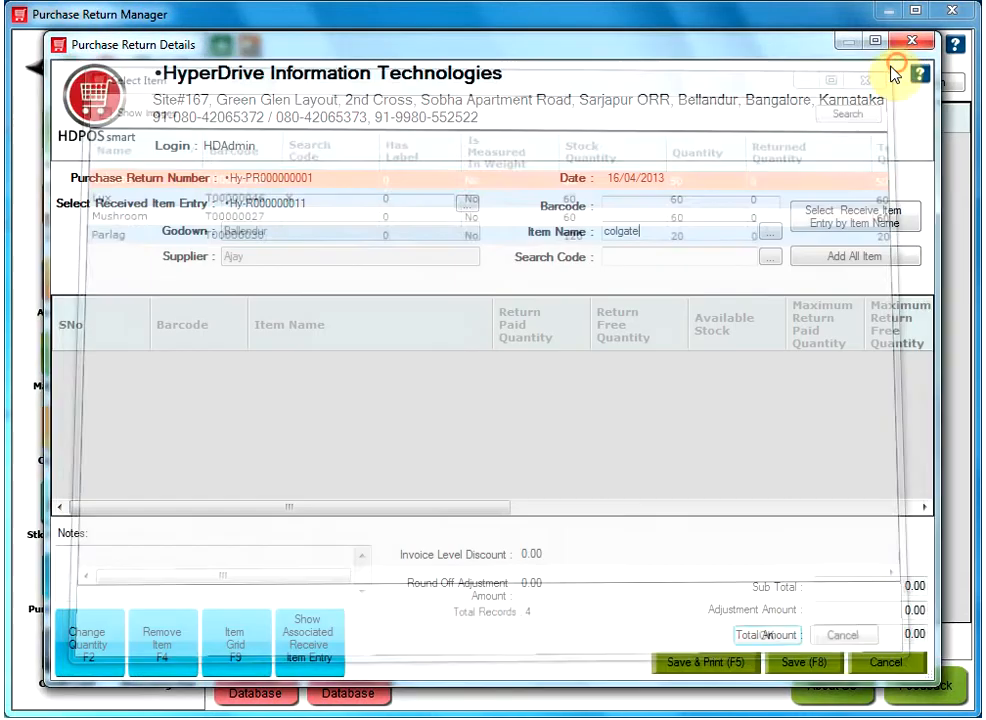
pyautogui.click(645, 257)
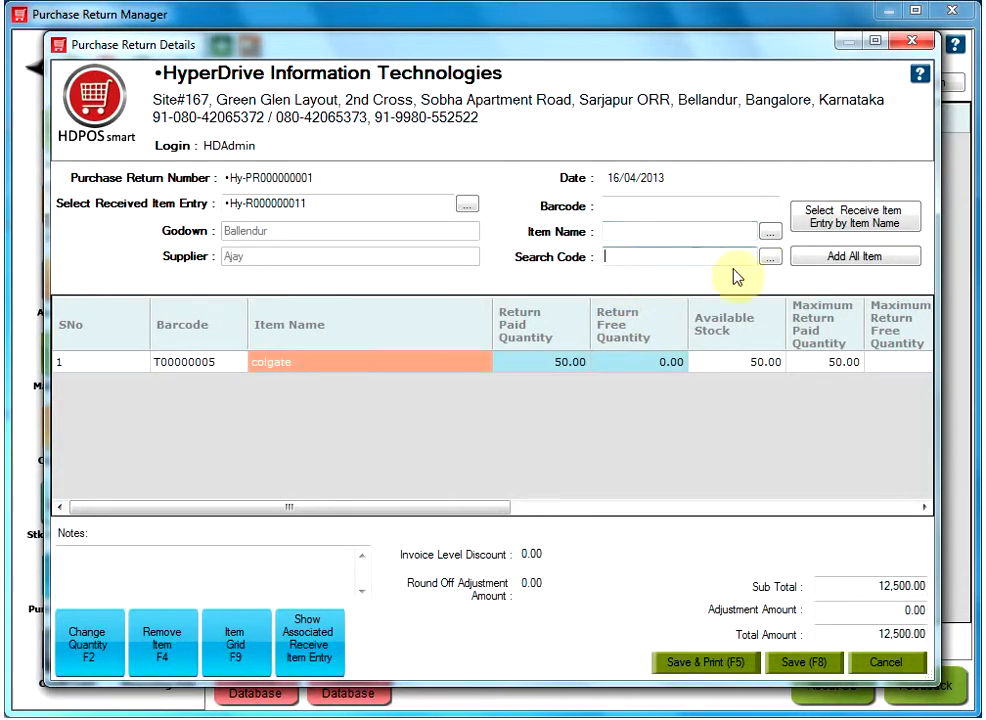
# - Add all items of the received entry to the return and set colgate's return paid quantity to 30
pyautogui.click(855, 258)
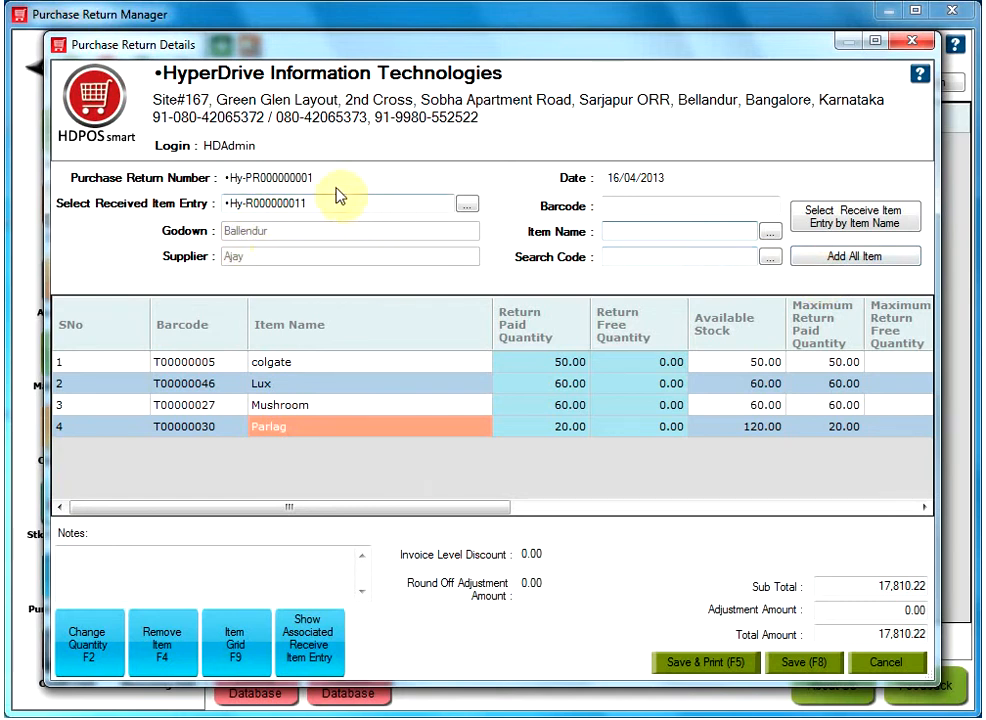
pyautogui.click(566, 364)
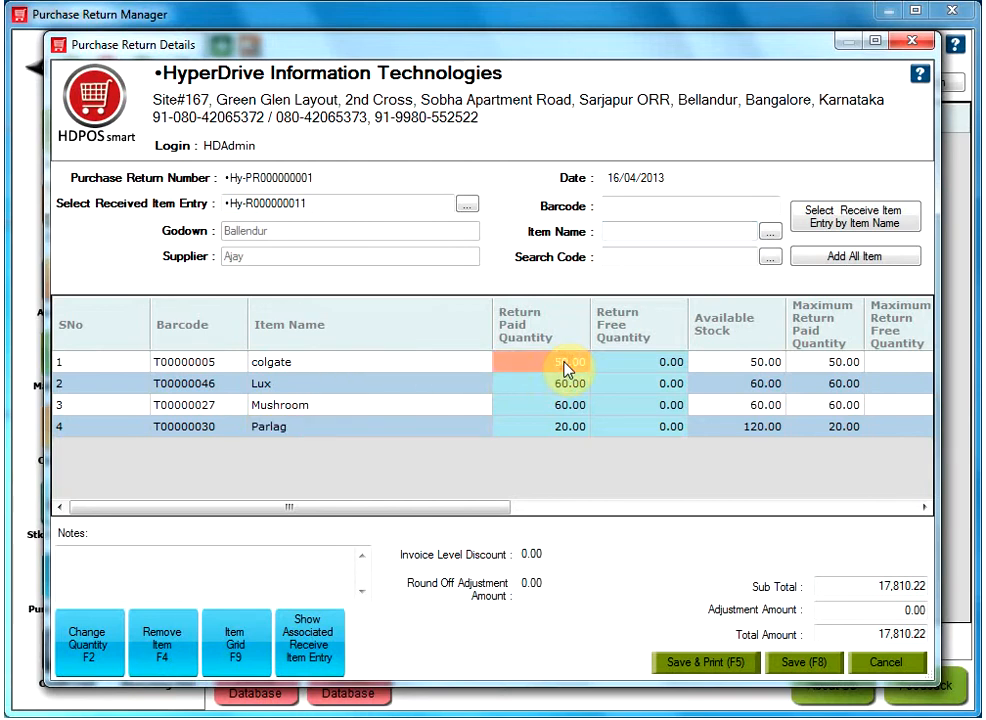
pyautogui.write('30')
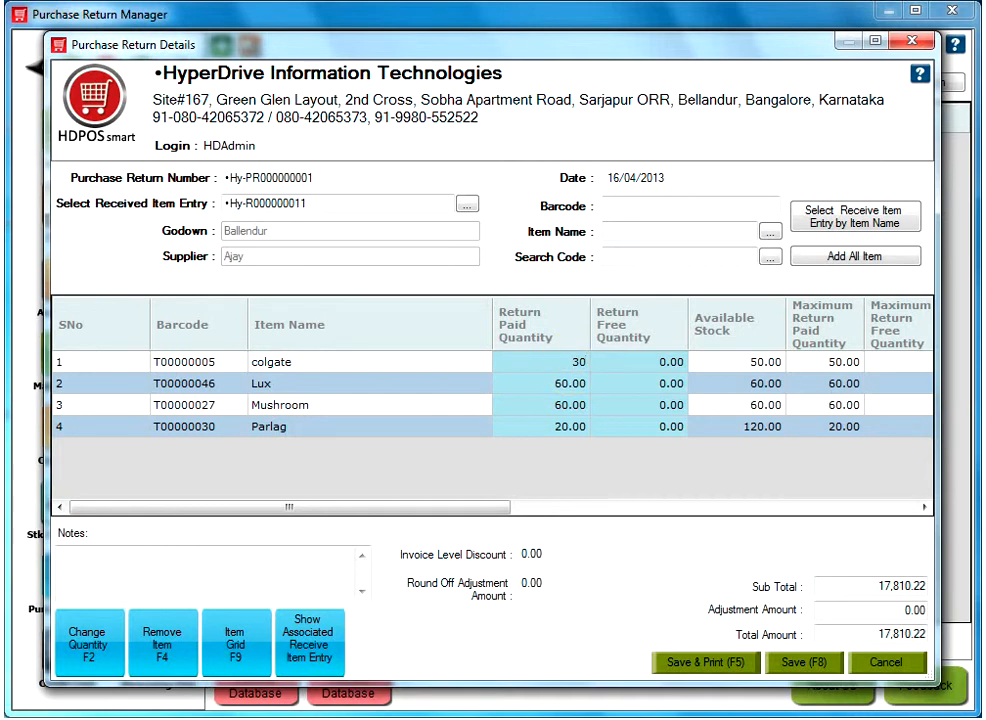
pyautogui.click(617, 372)
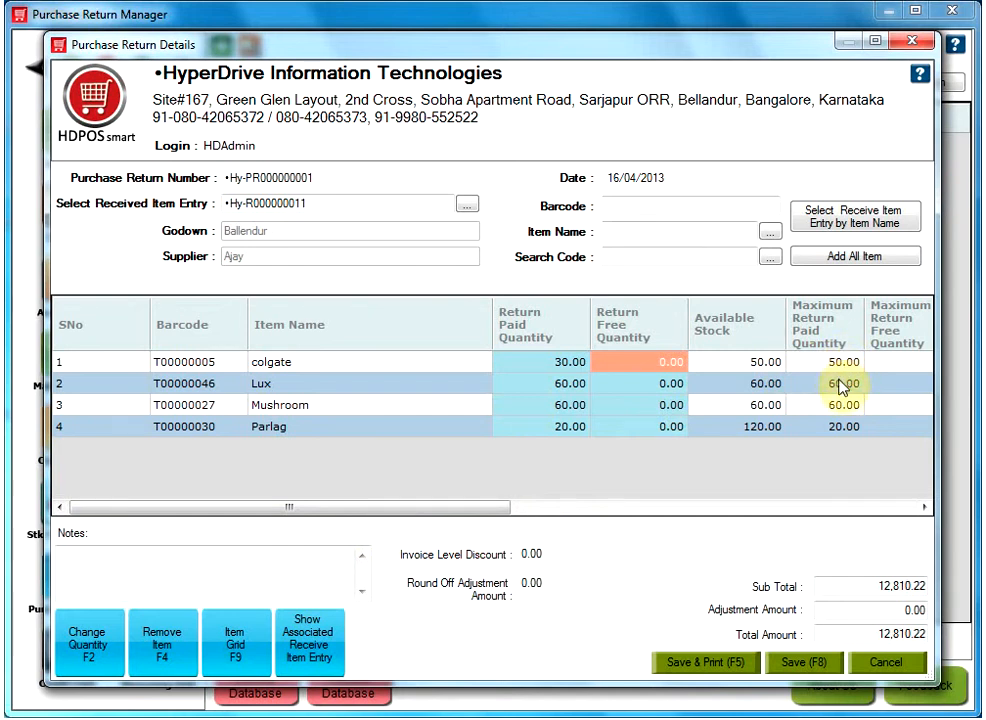
pyautogui.moveTo(510, 503); pyautogui.dragTo(599, 524)
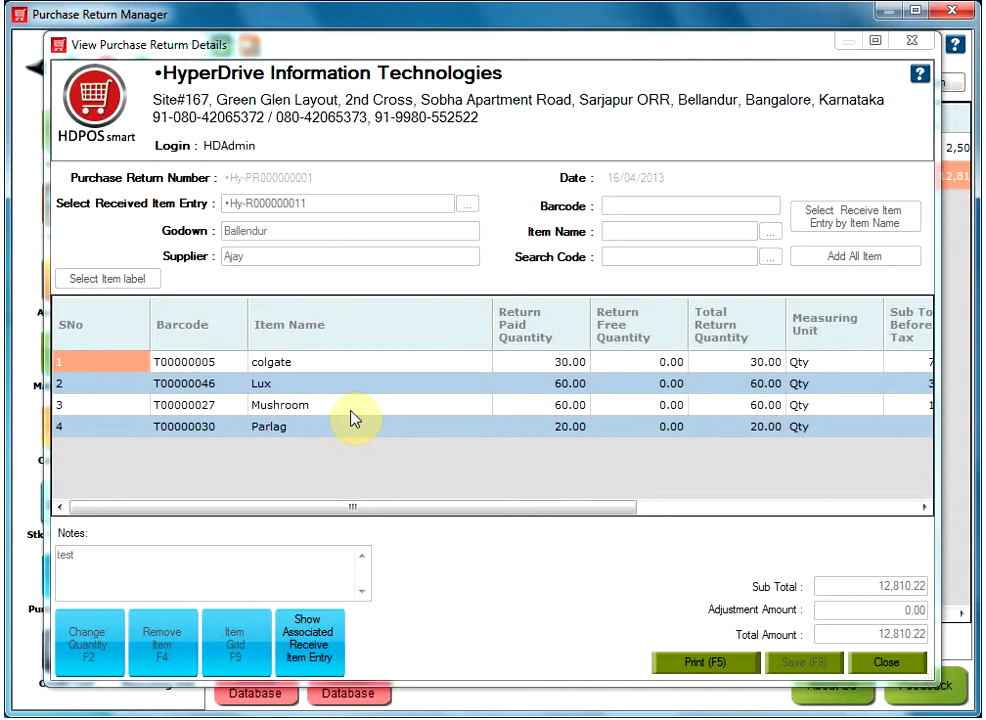
# - View the received item entry associated with the purchase return and close it again
pyautogui.click(283, 406)
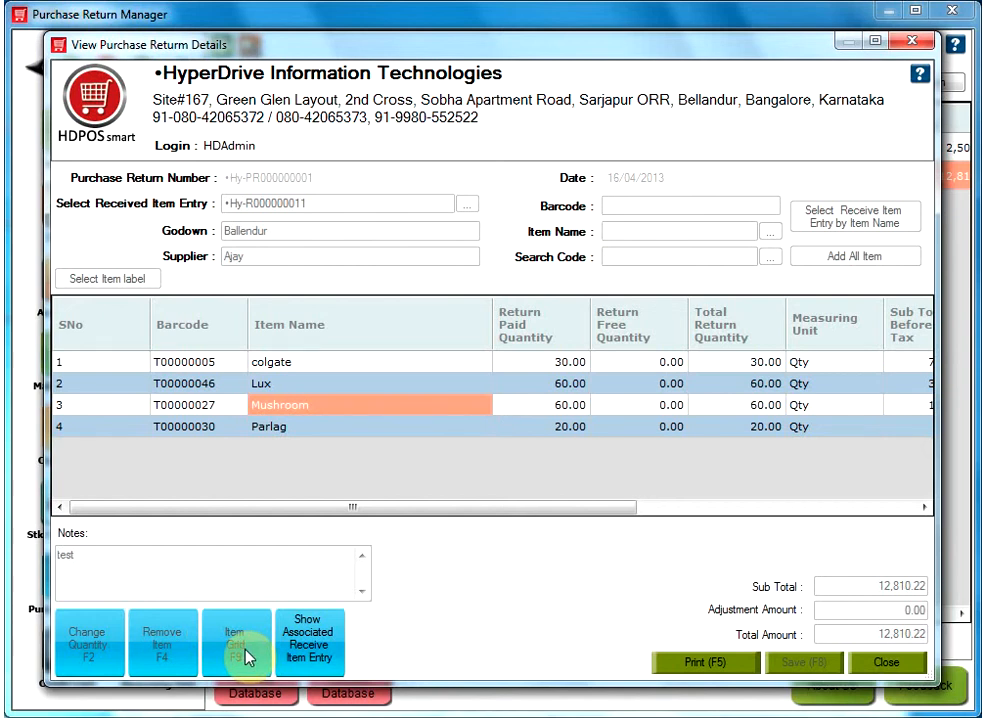
pyautogui.click(312, 645)
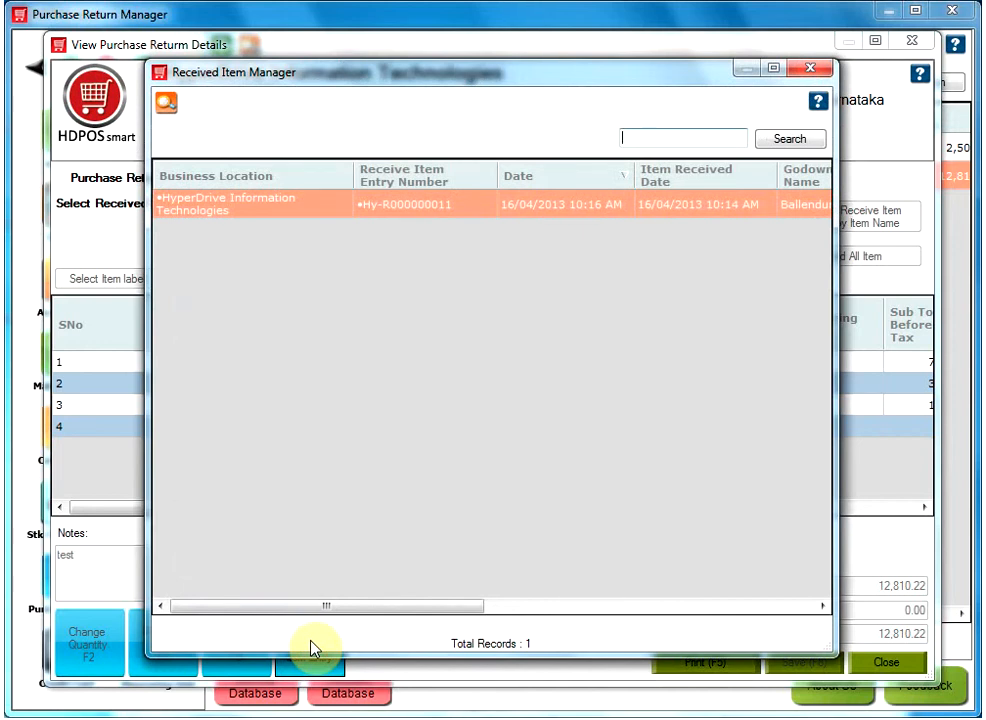
pyautogui.click(166, 105)
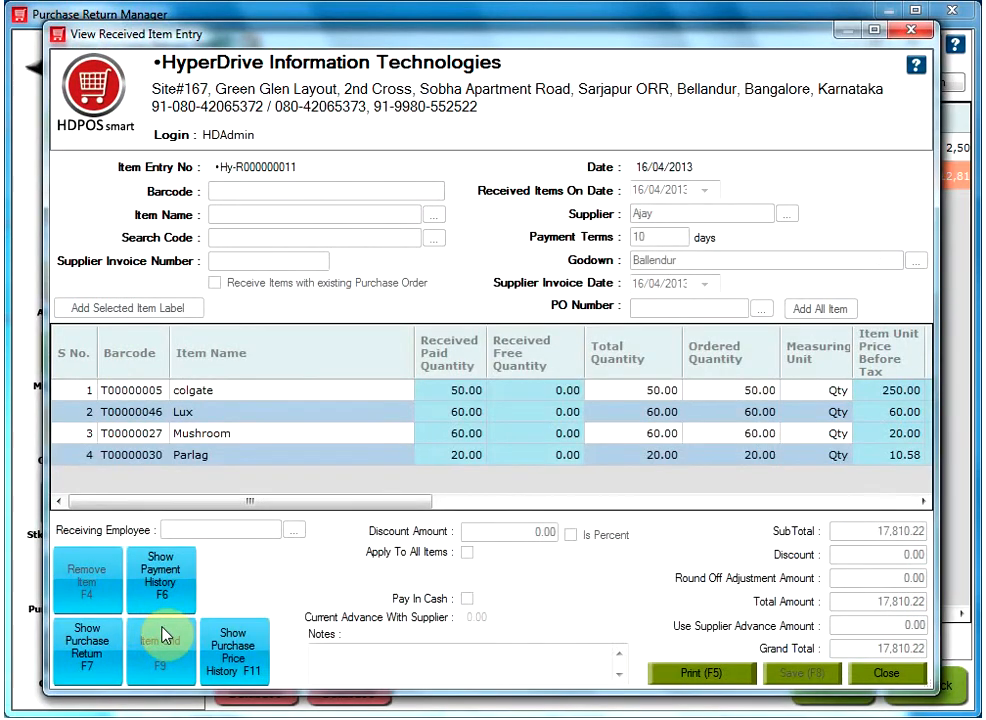
pyautogui.press('Escape')
pyautogui.press('Return')
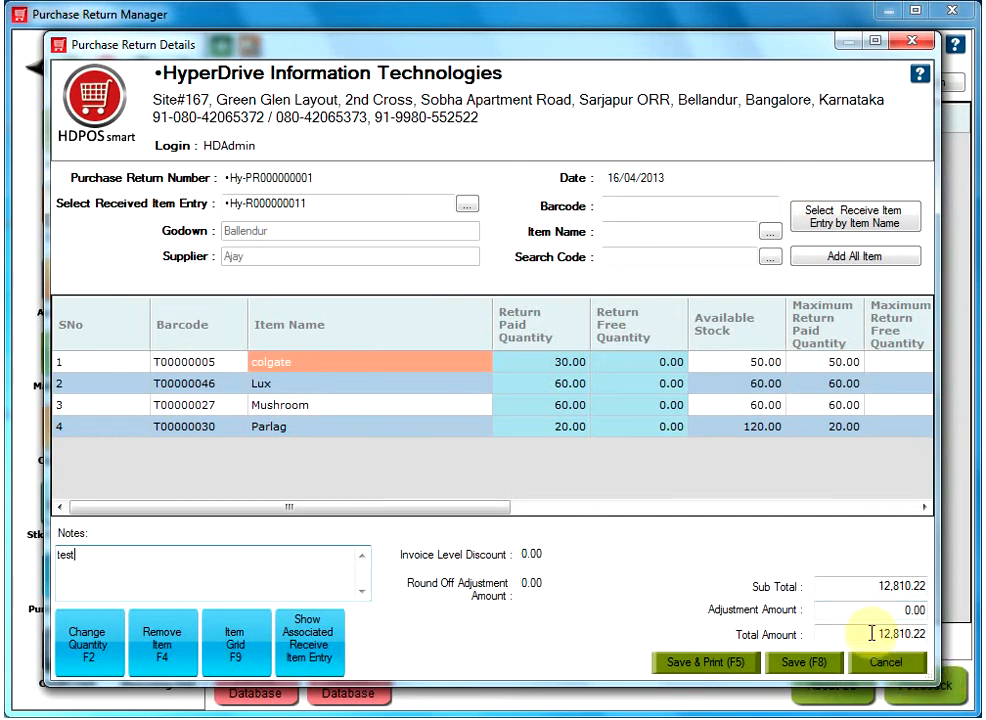
# - Save the purchase return with the note "test"
pyautogui.click(818, 664)
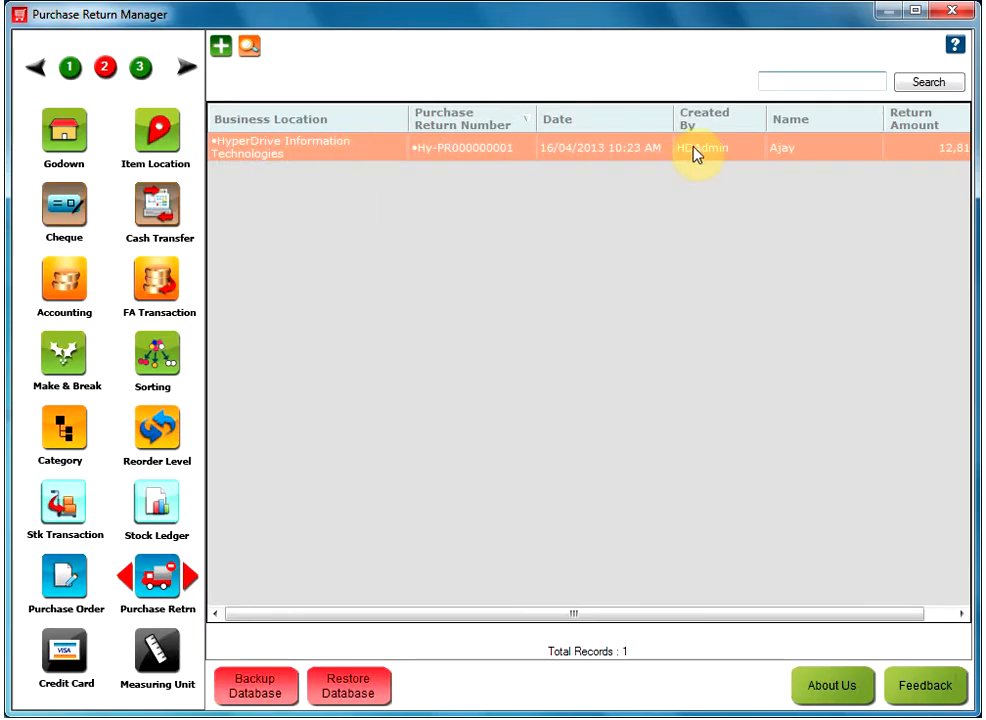